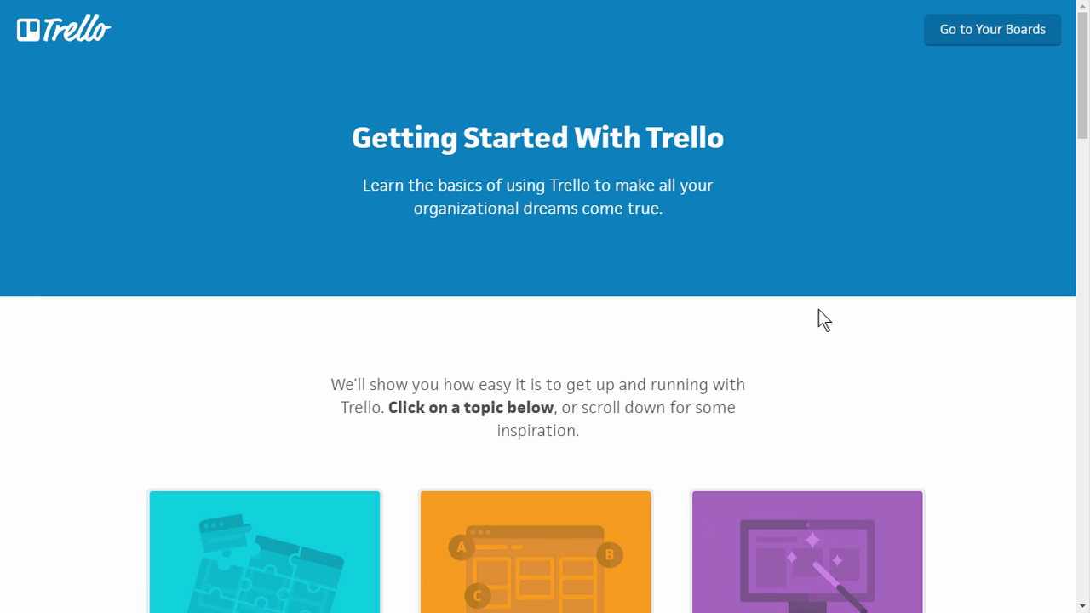
Look over the topic tiles on the Getting Started With Trello guide page
scroll(868, 324, "down", 5)
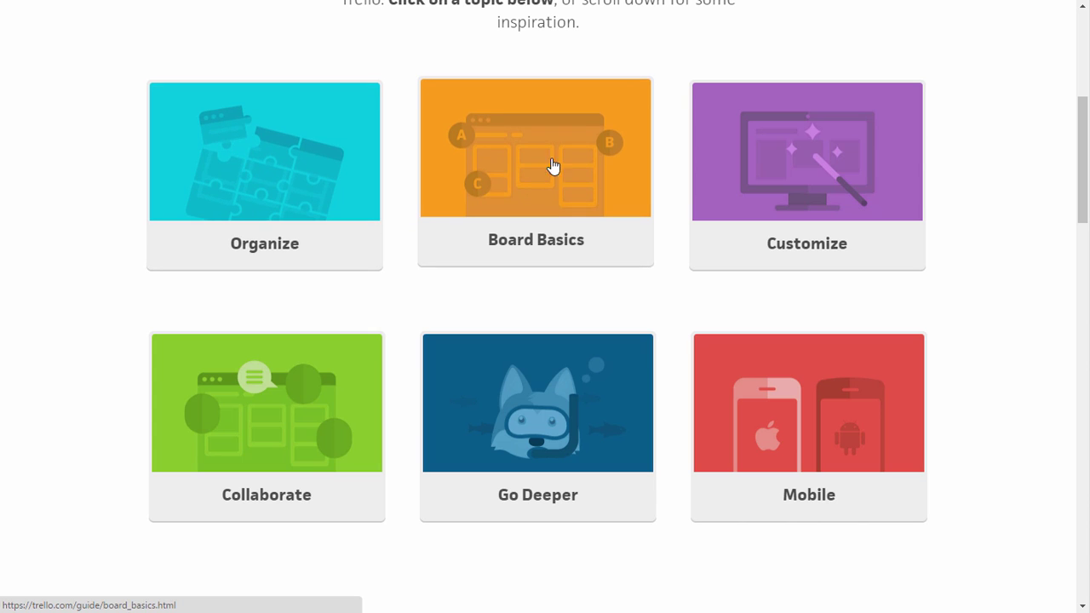
scroll(839, 277, "up", 3)
scroll(843, 278, "up", 3)
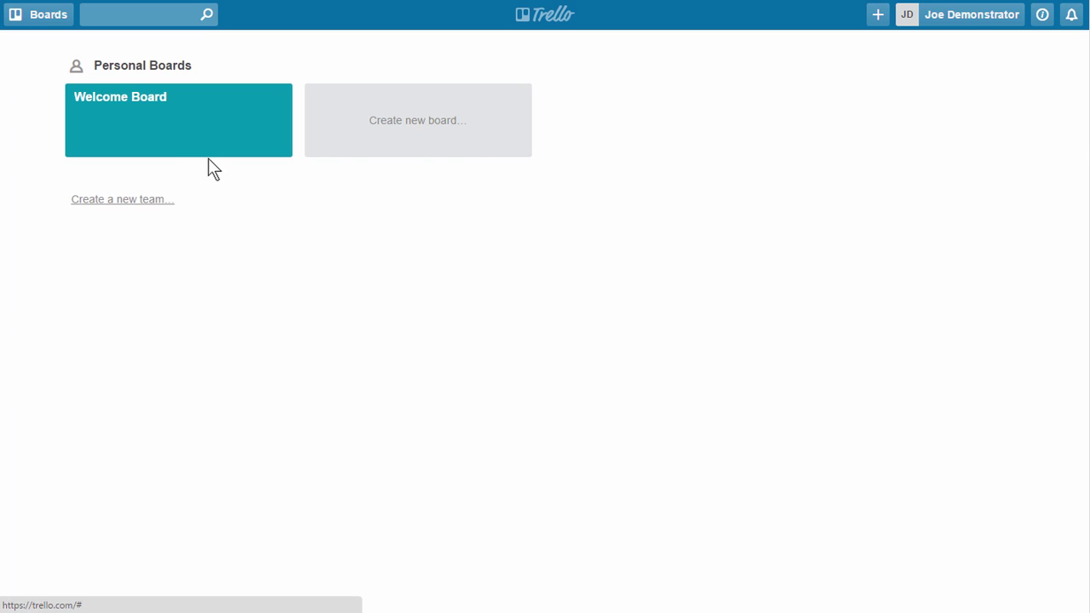
Open the Welcome Board and view the details of the first card in the "Stuff to try" list
left_click(148, 128)
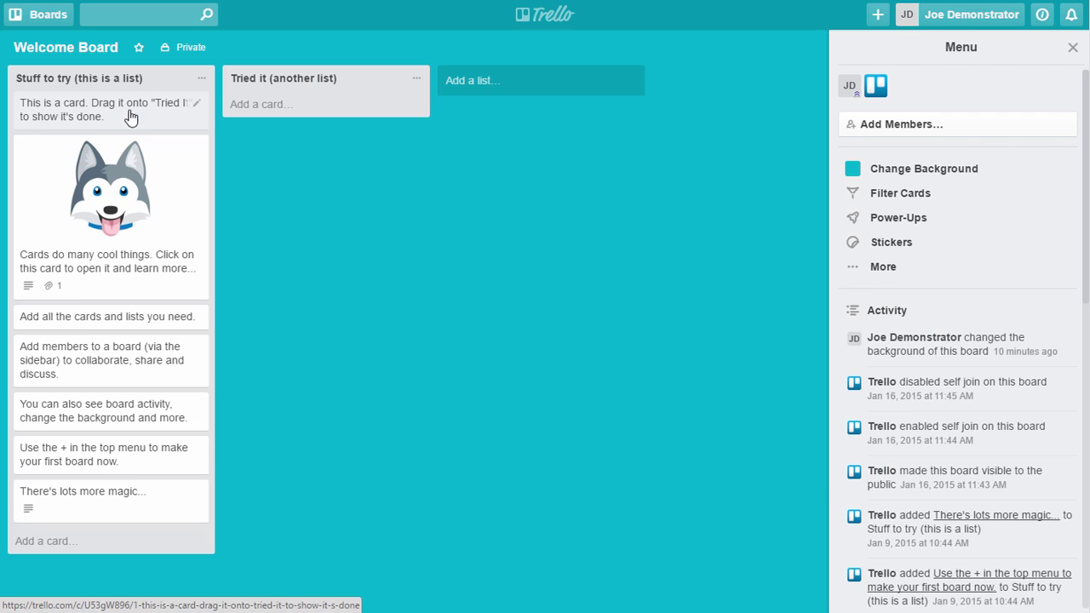
left_click(84, 117)
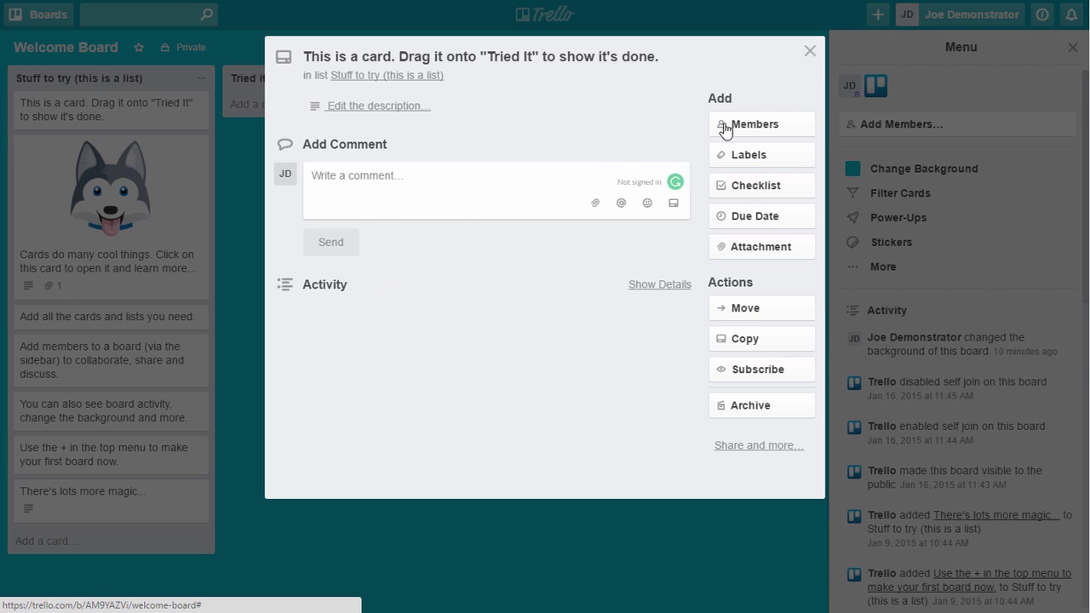
left_click(810, 51)
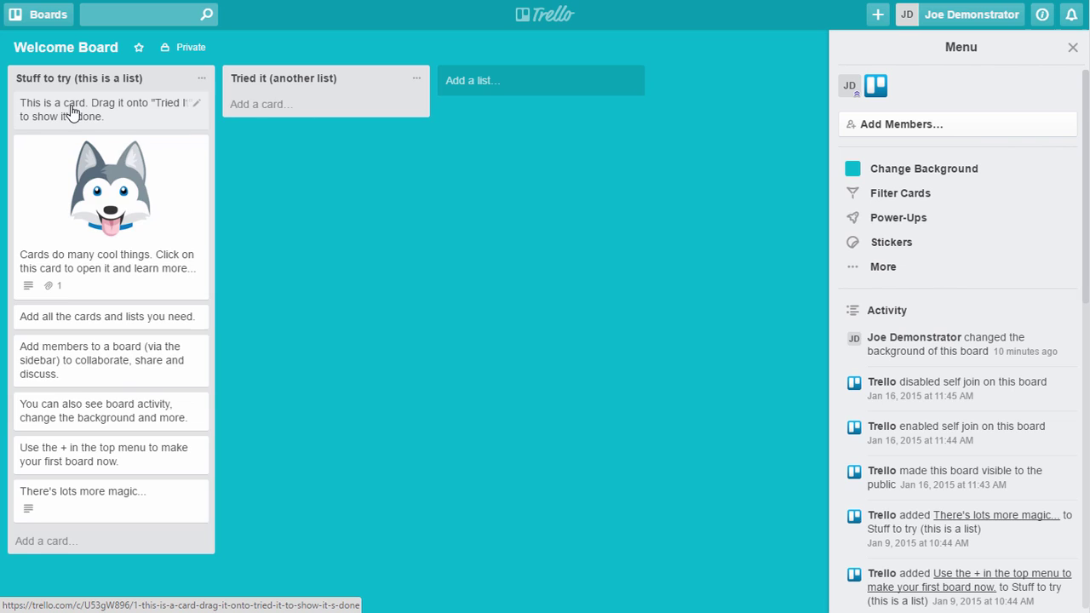
left_click_drag(72, 111, 30, 98)
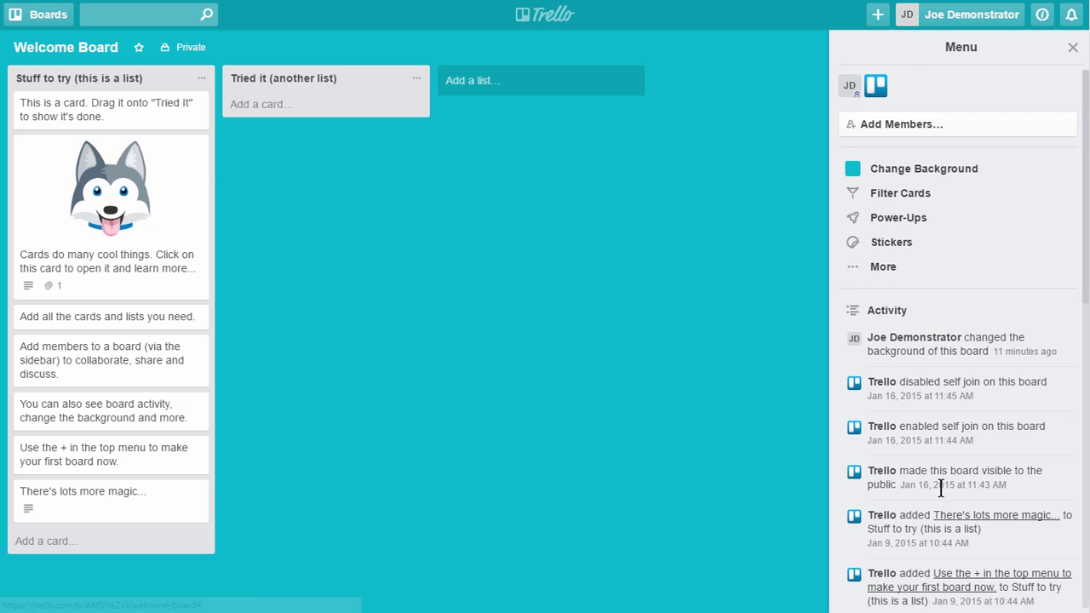
Return to the boards overview and create a new private personal board titled Emergency Preparedness
left_click(519, 20)
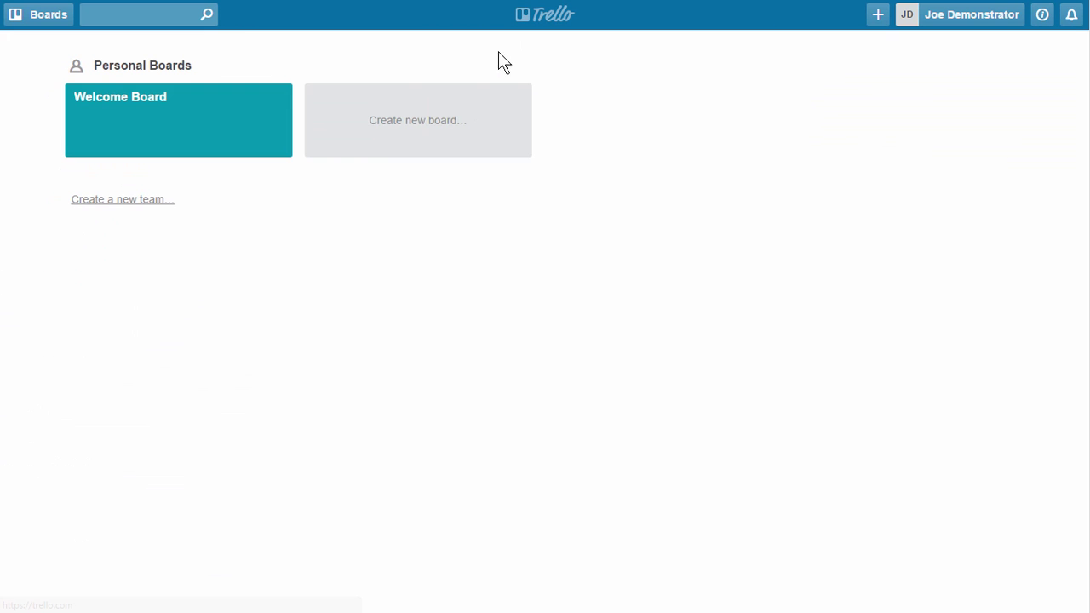
left_click(419, 123)
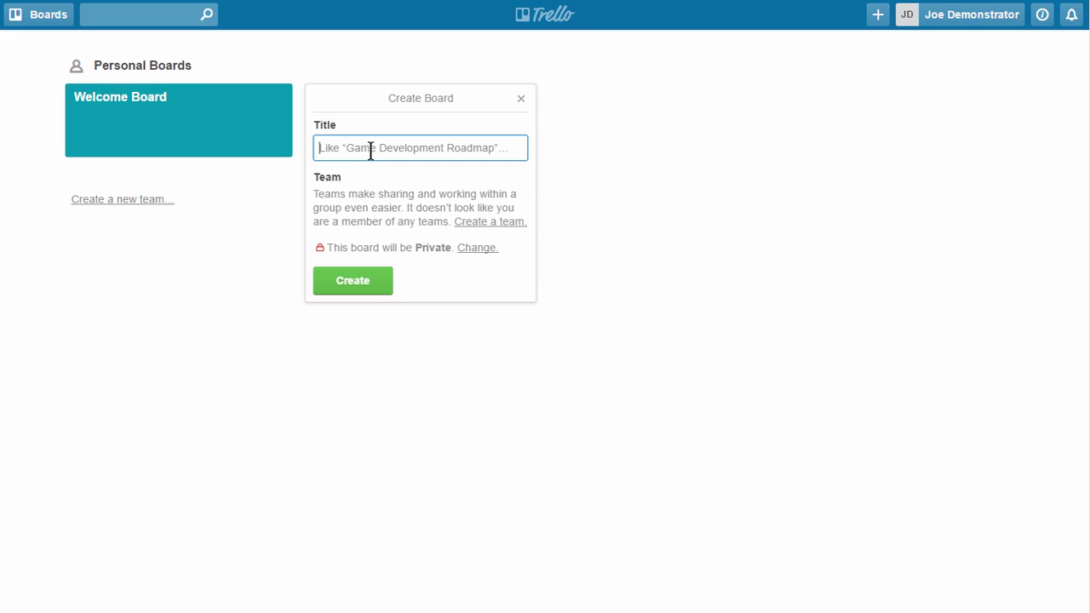
type("Emergency Preparedness")
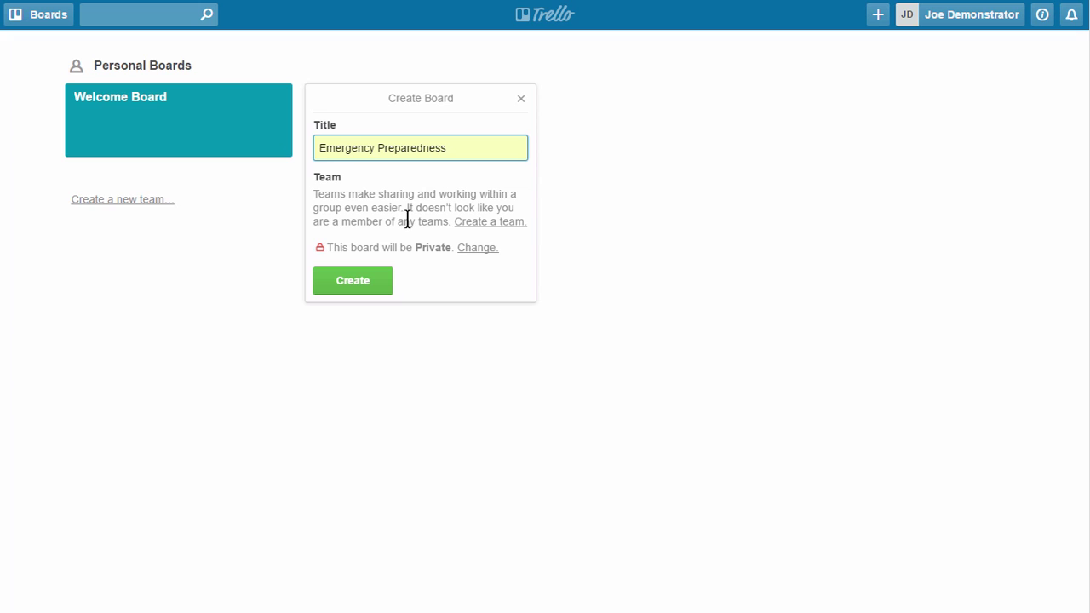
left_click(365, 288)
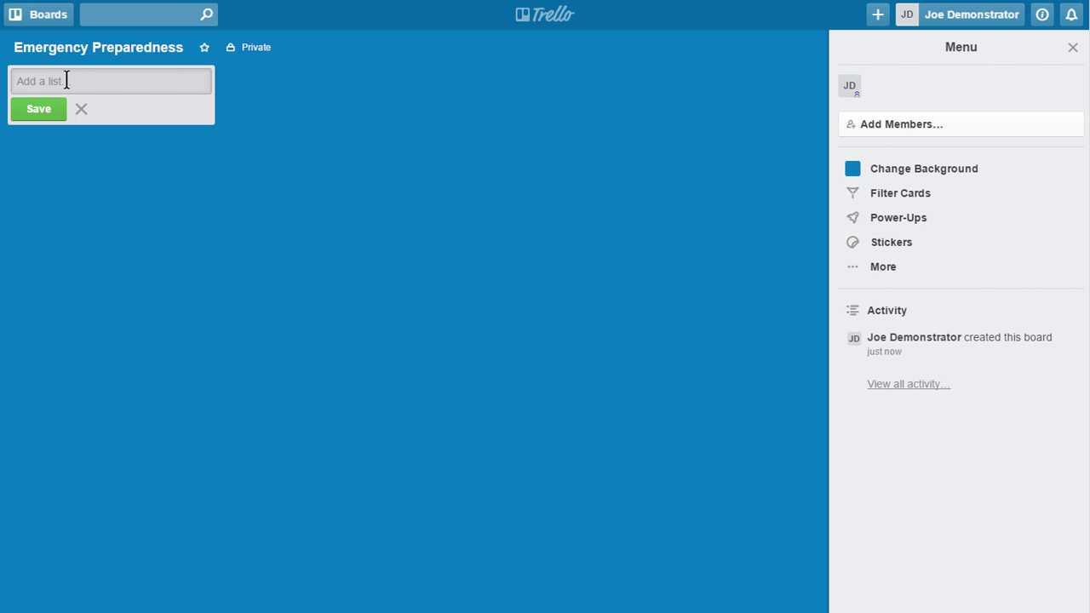
Add three lists to the Emergency Preparedness board: Client & SME, Graphics and Storyline Developer
type("Client & SME")
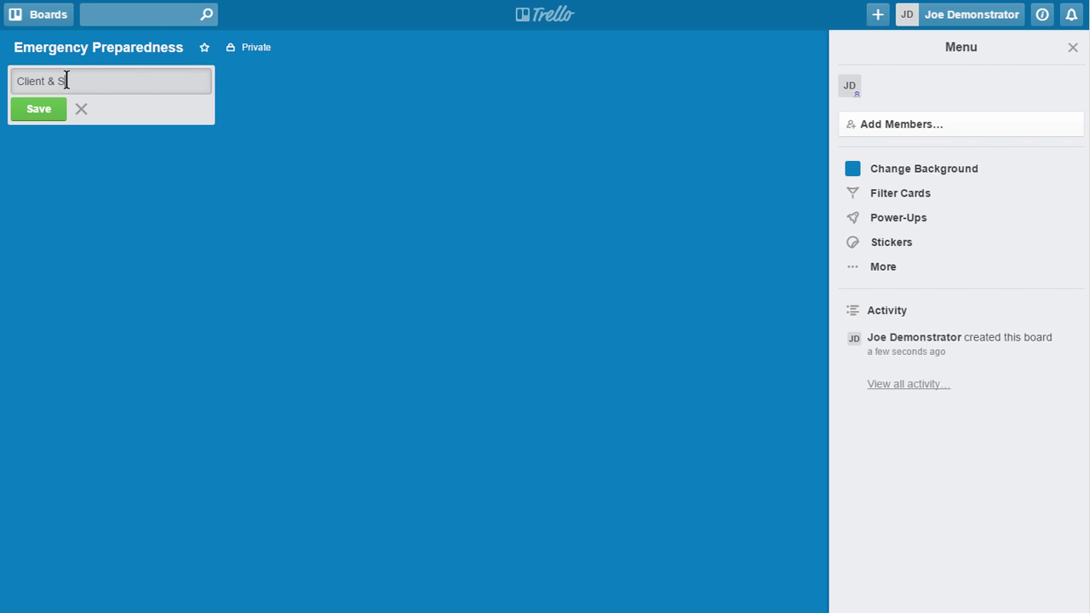
left_click(49, 113)
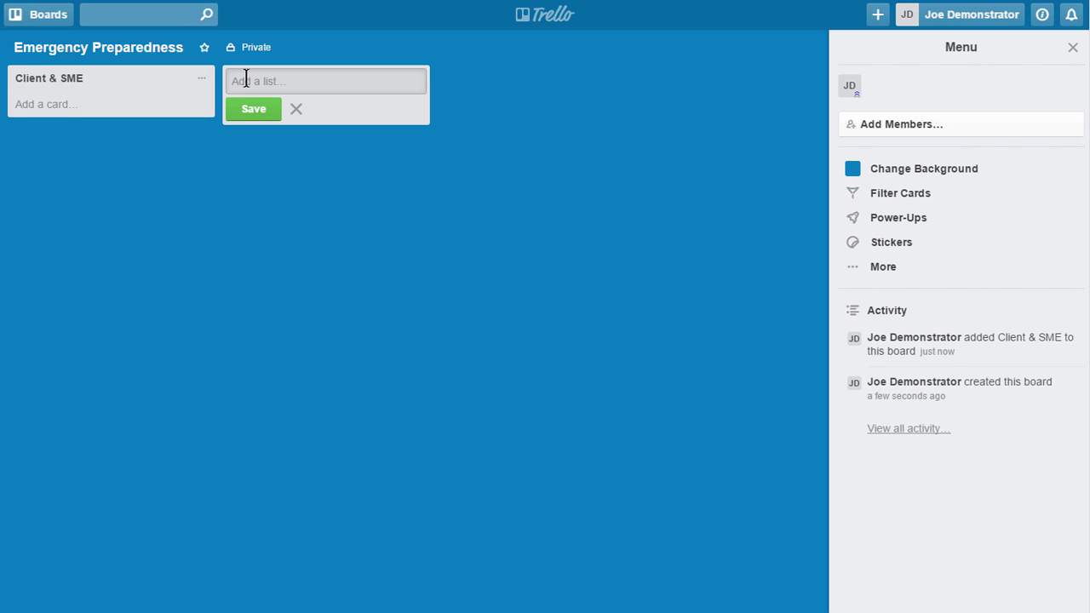
type("Graphics")
left_click(254, 109)
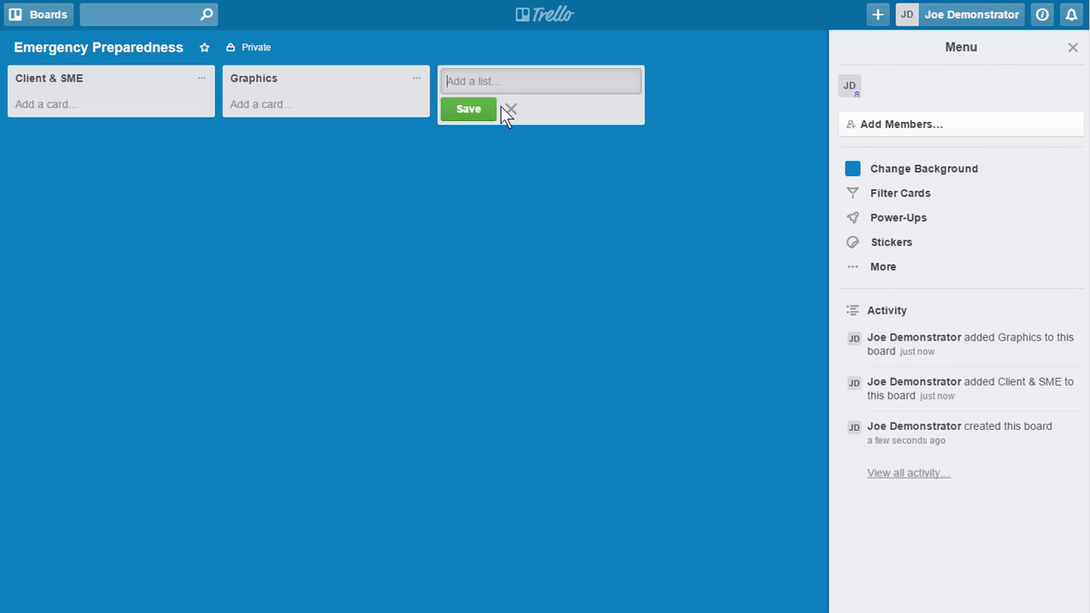
type("Stor")
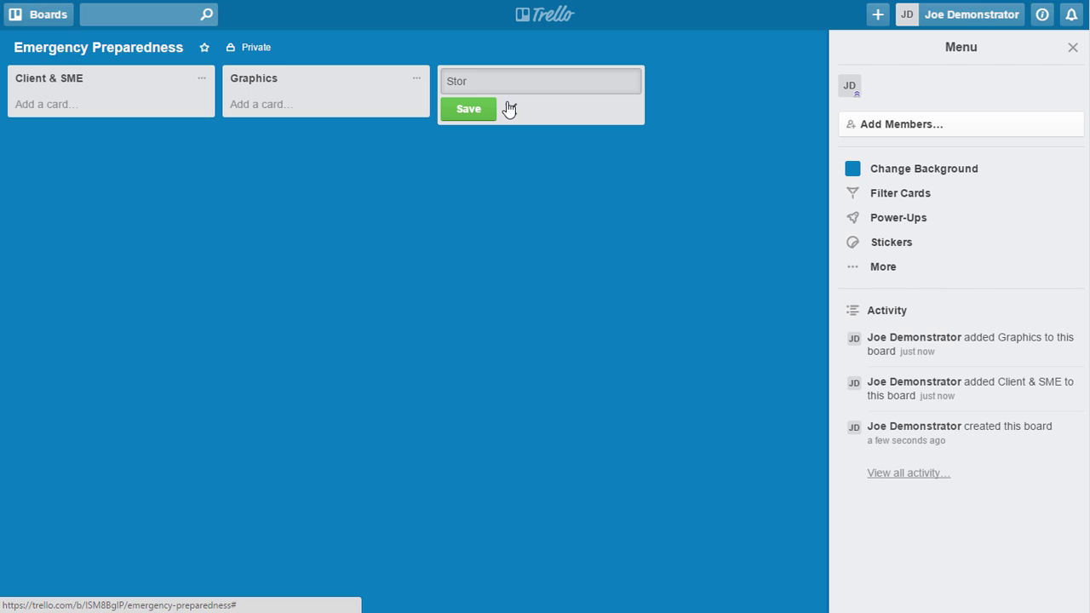
type("yline Developer")
left_click(482, 110)
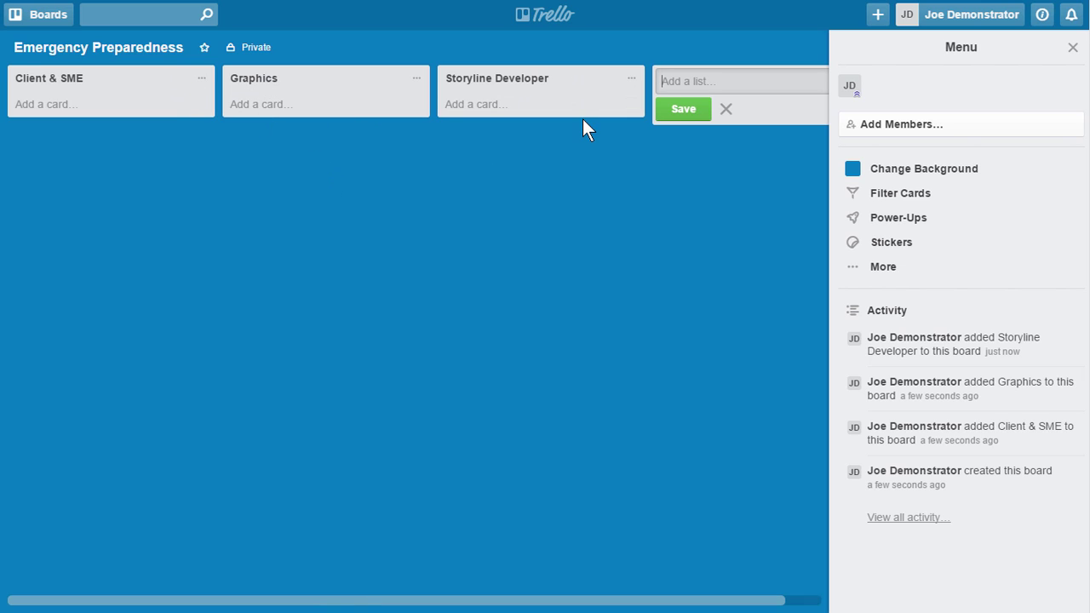
Add the cards Project Initiation, Collect content, Interview SME and Analysis to the Client & SME list
left_click(49, 110)
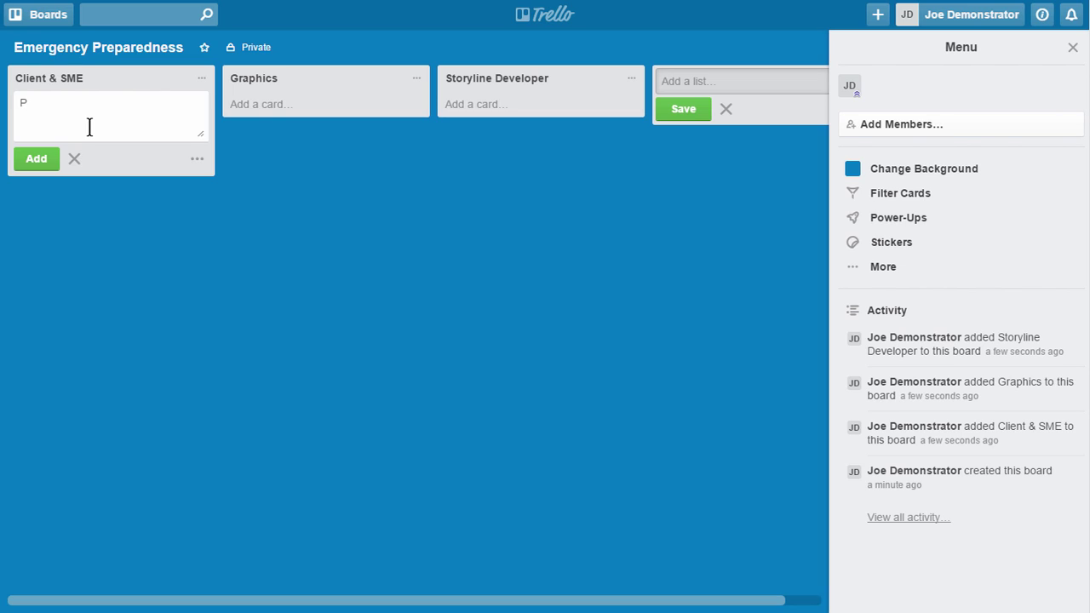
type("Project Initiation")
left_click(36, 161)
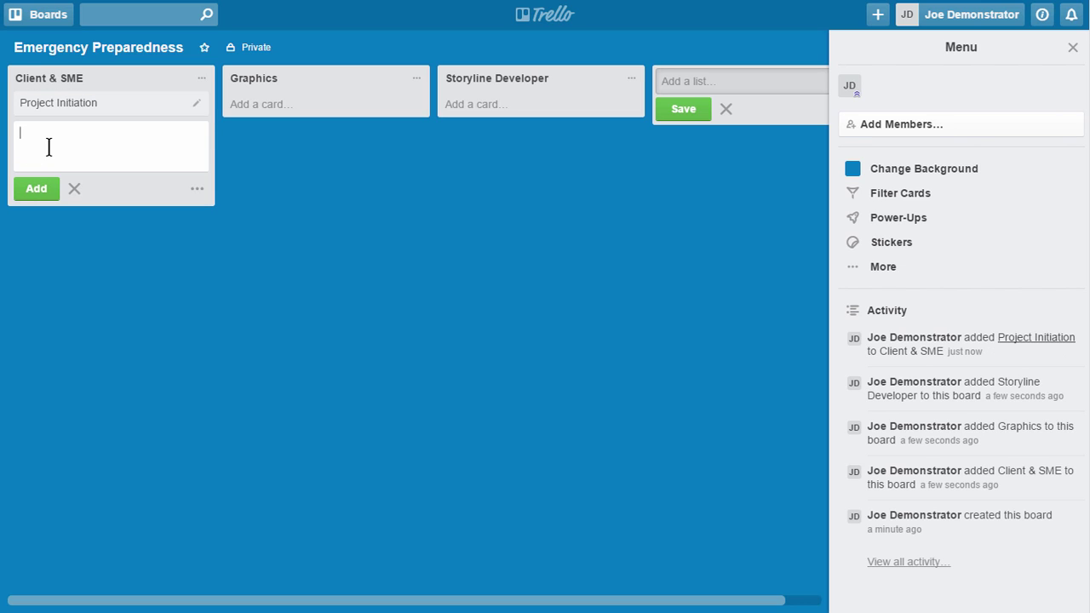
type("Collect content")
left_click(35, 189)
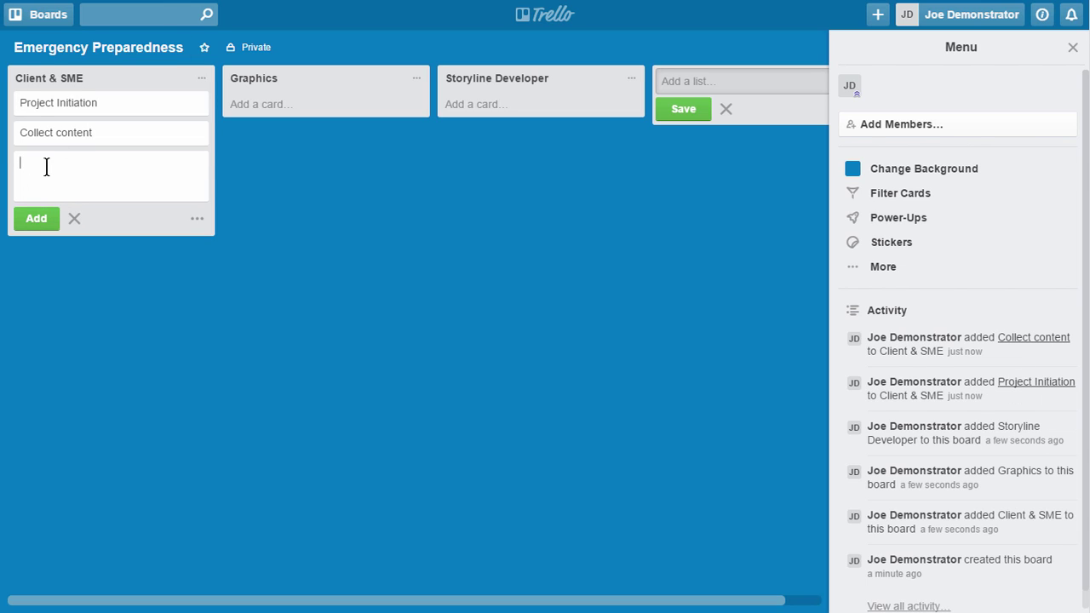
type("Interview SME")
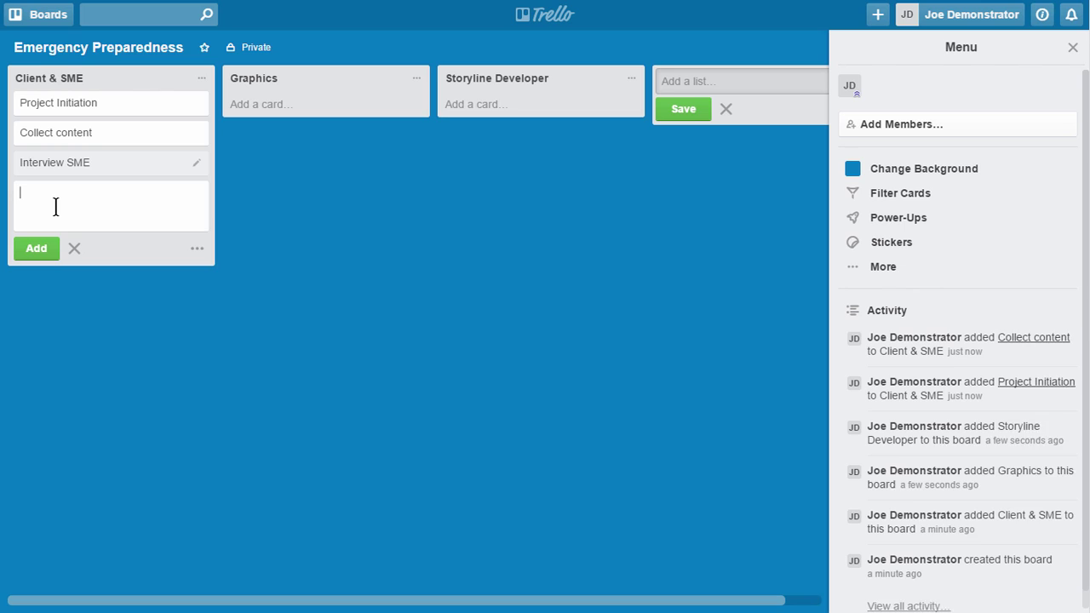
type("Analysis")
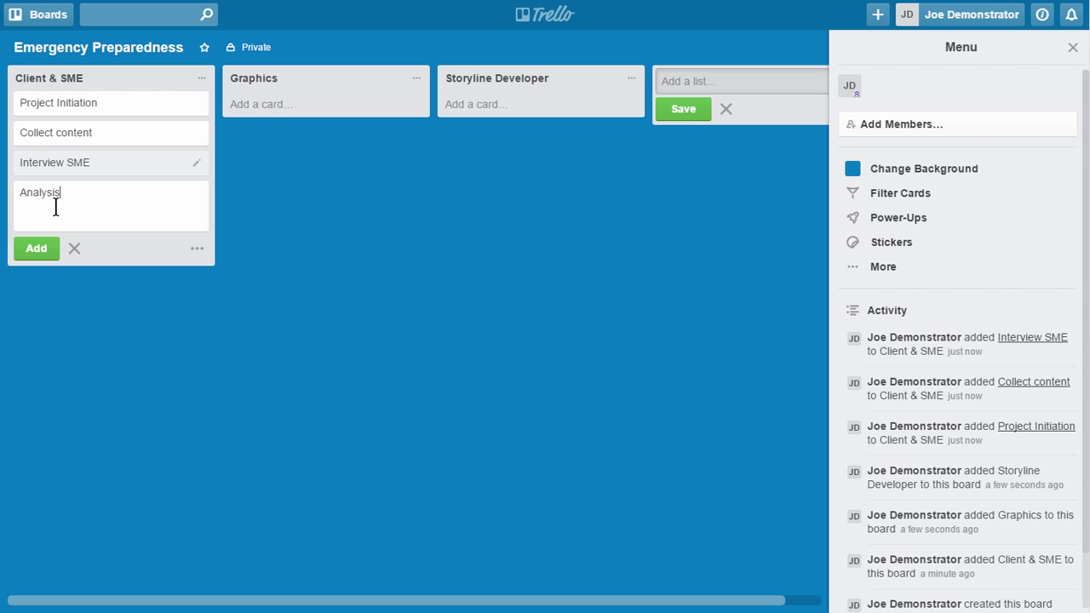
left_click(37, 252)
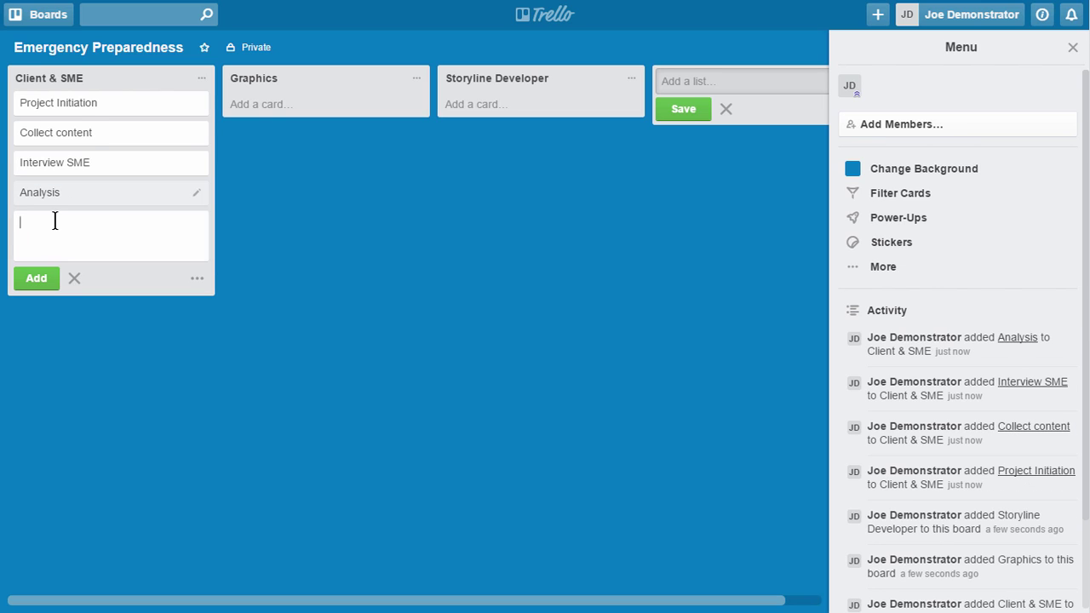
Add a fifth card named "Talk to audience" to the end of the Client & SME list
type("Task")
key("BackSpace")
key("BackSpace")
type(";")
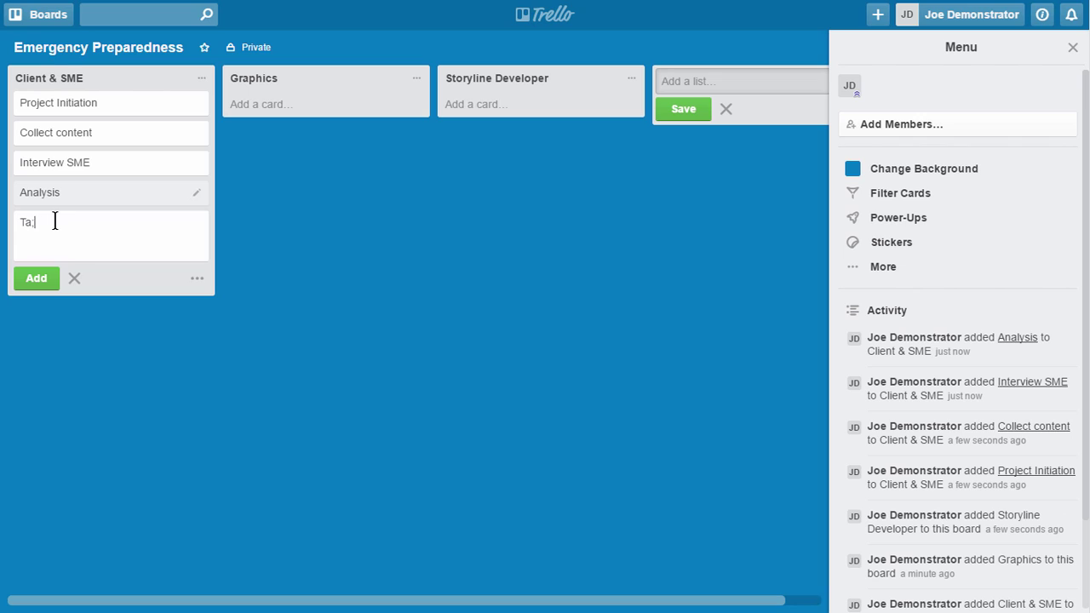
type("k cli")
key("BackSpace")
key("BackSpace")
key("BackSpace")
type("to audience")
left_click(42, 279)
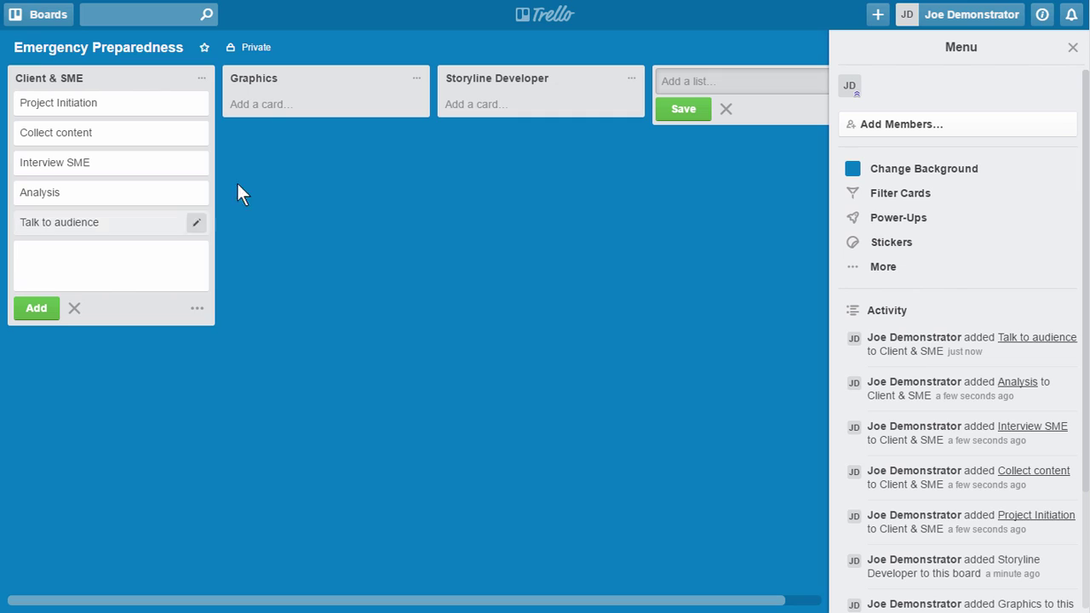
Add a card named Characters to the Graphics list
left_click(255, 113)
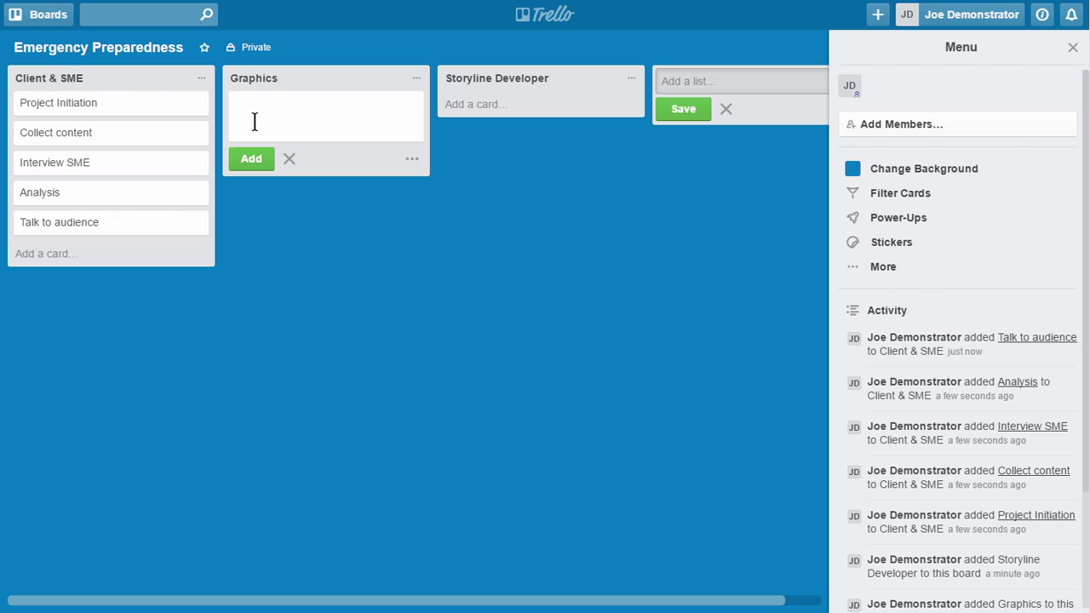
type("Charactets")
key("BackSpace")
type("r")
key("BackSpace")
key("BackSpace")
type("rs")
key("Return")
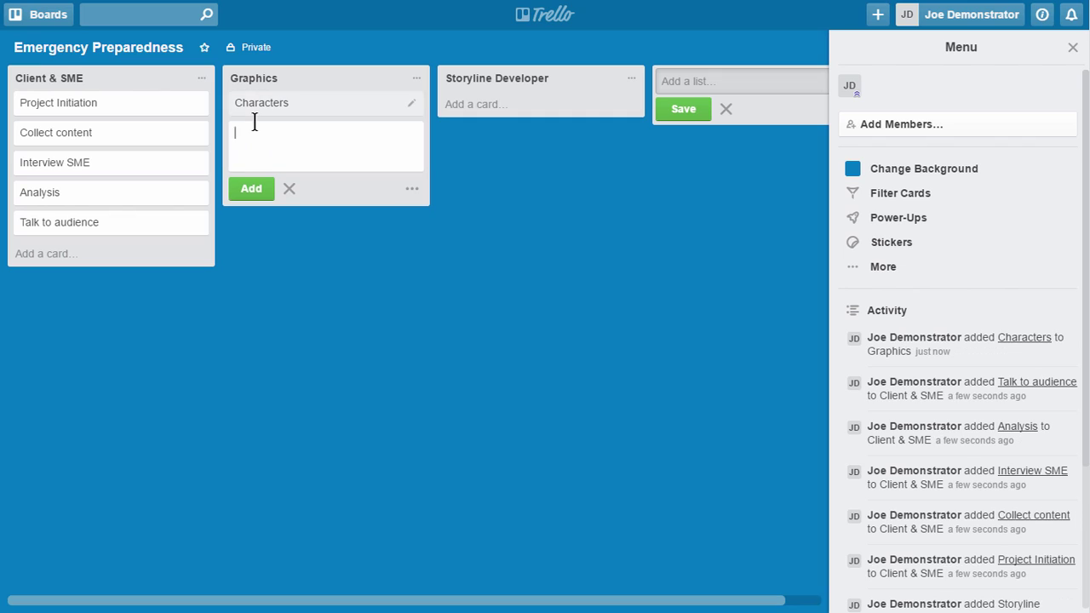
Add the cards Backgrounds and UX/UI design to the Graphics list, and move UX/UI design to the top of that list
type("Backgrounds")
left_click(252, 192)
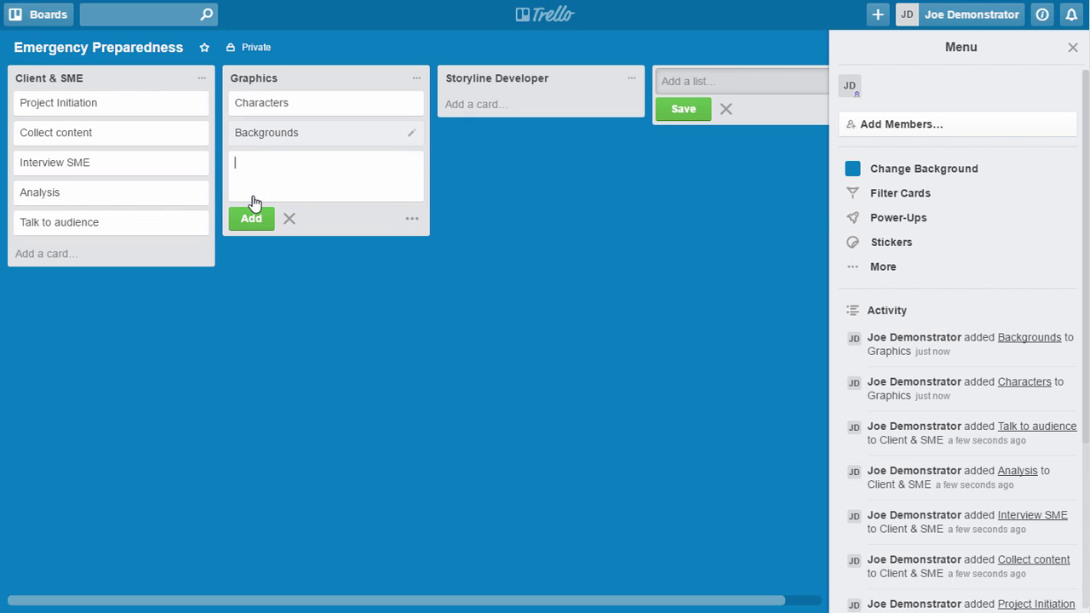
type("UX/UI design")
key("Return")
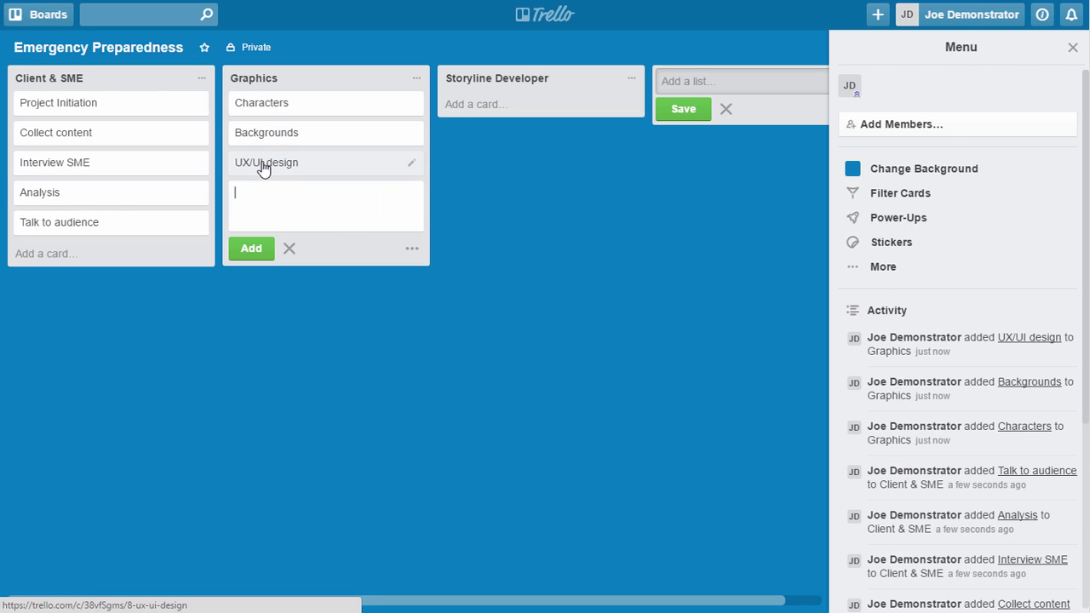
left_click_drag(264, 163, 255, 104)
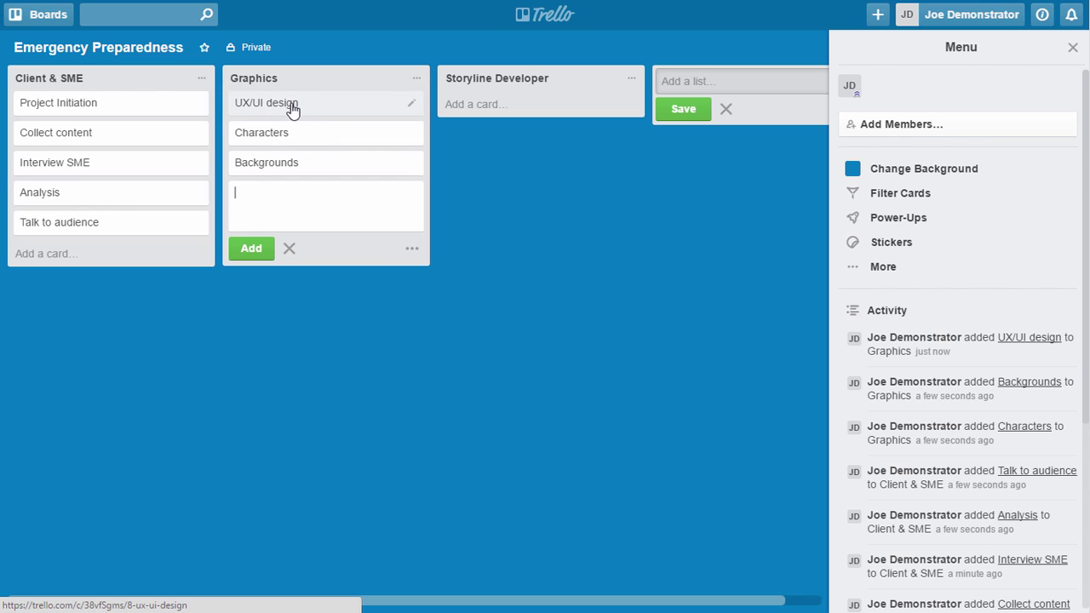
Name the green label "ready for review" and apply it to the UX/UI design card
left_click(289, 109)
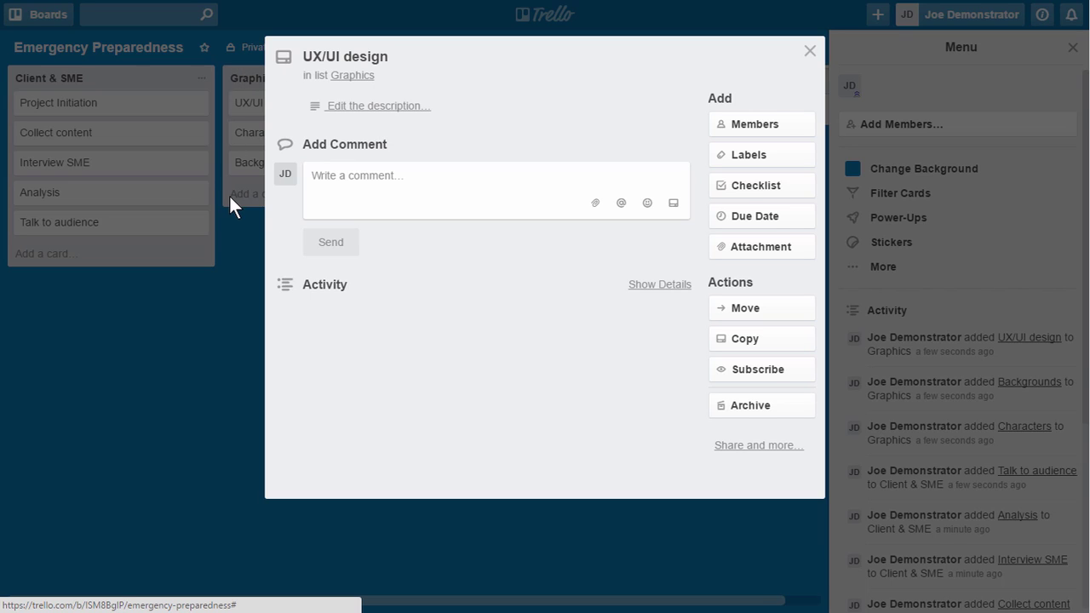
left_click(310, 165)
left_click(755, 160)
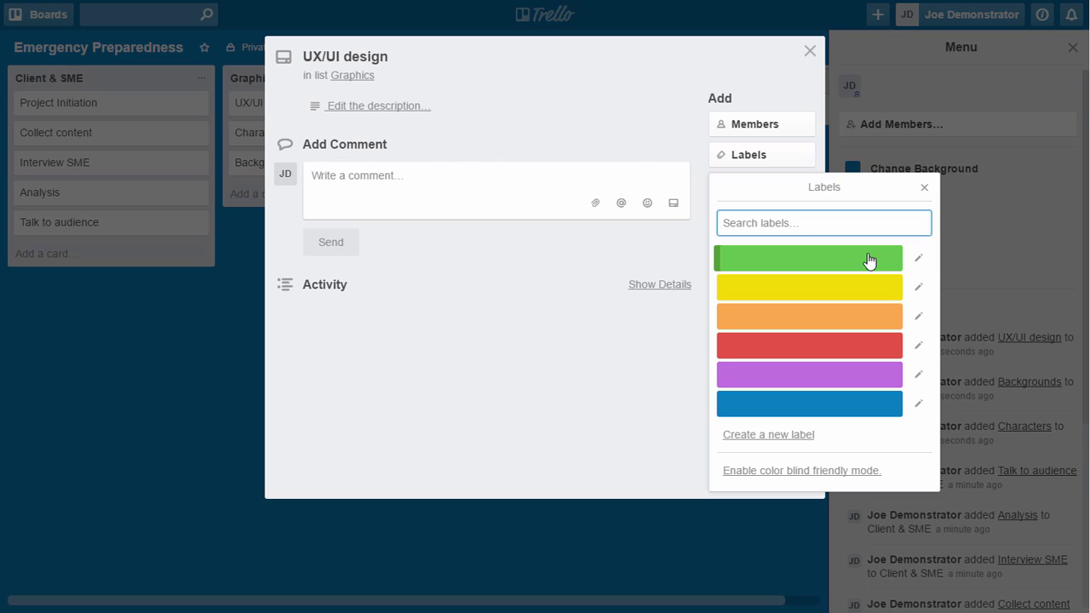
left_click(919, 257)
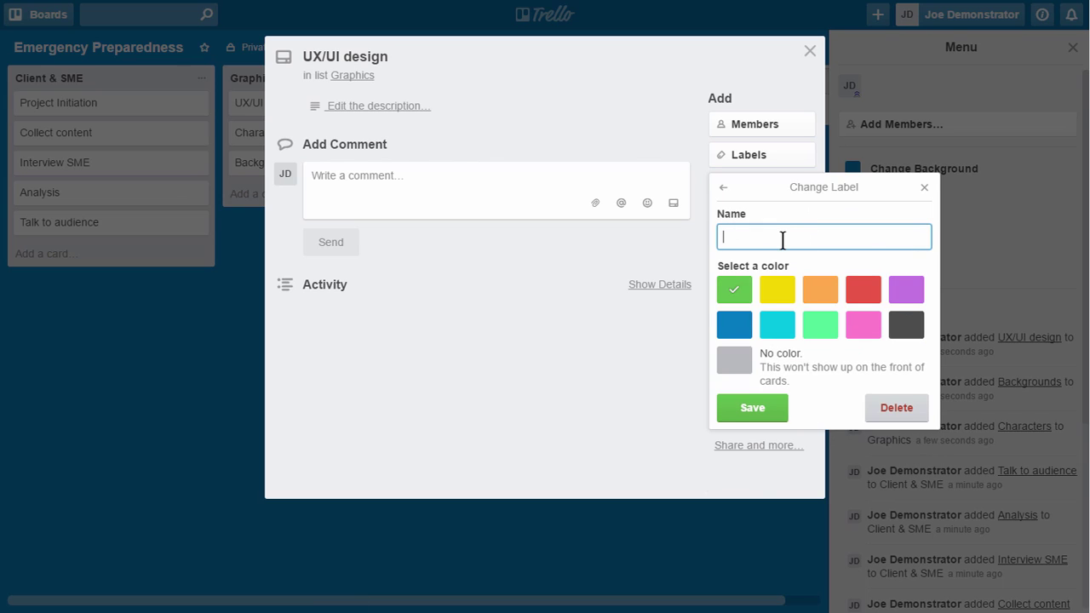
type("ready for review")
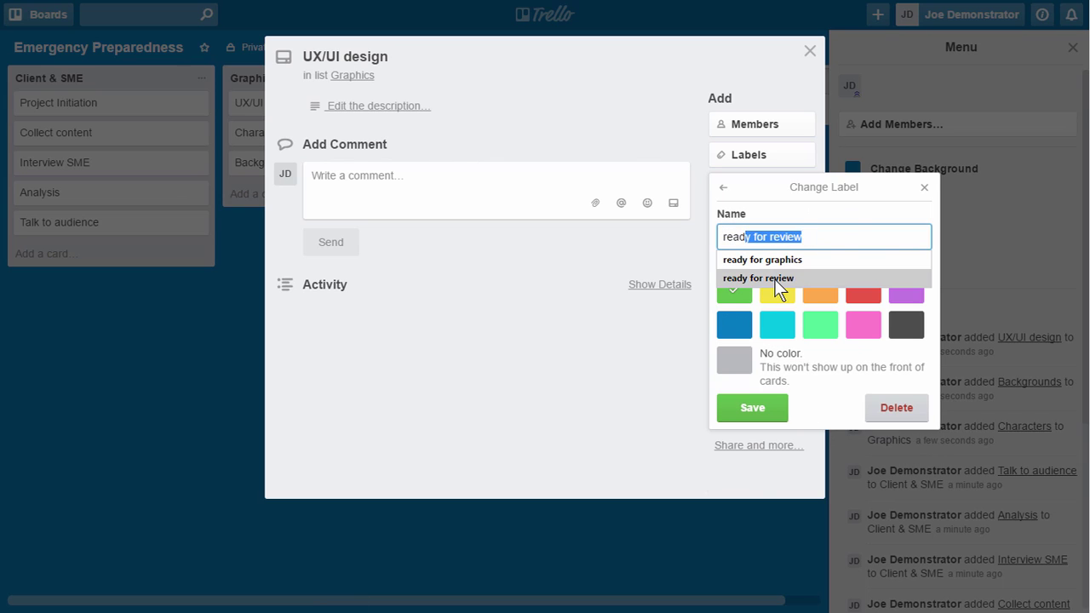
left_click(775, 279)
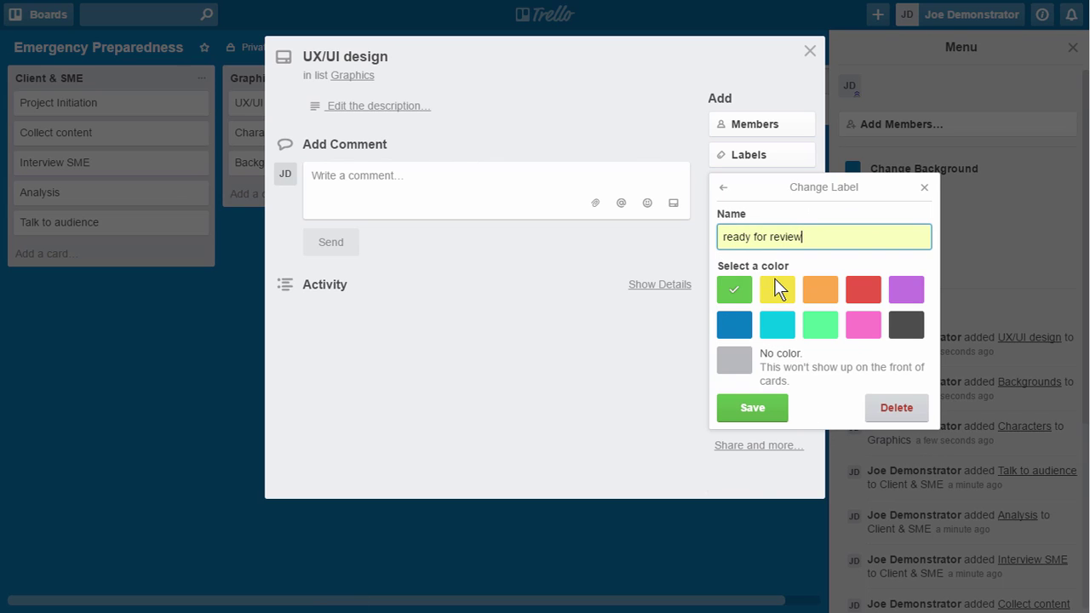
left_click(750, 408)
left_click(878, 268)
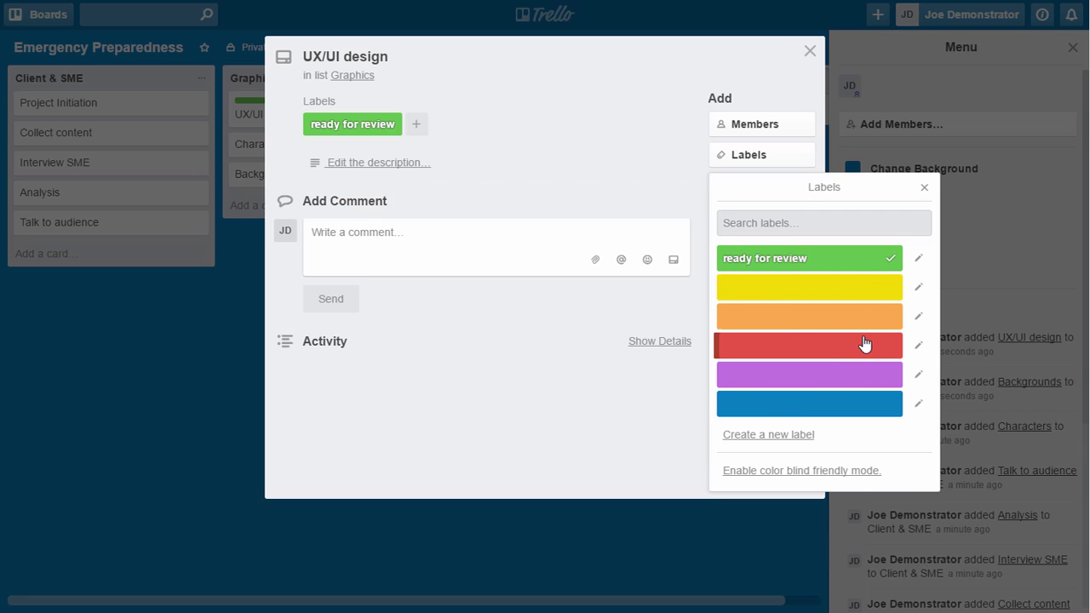
left_click(595, 443)
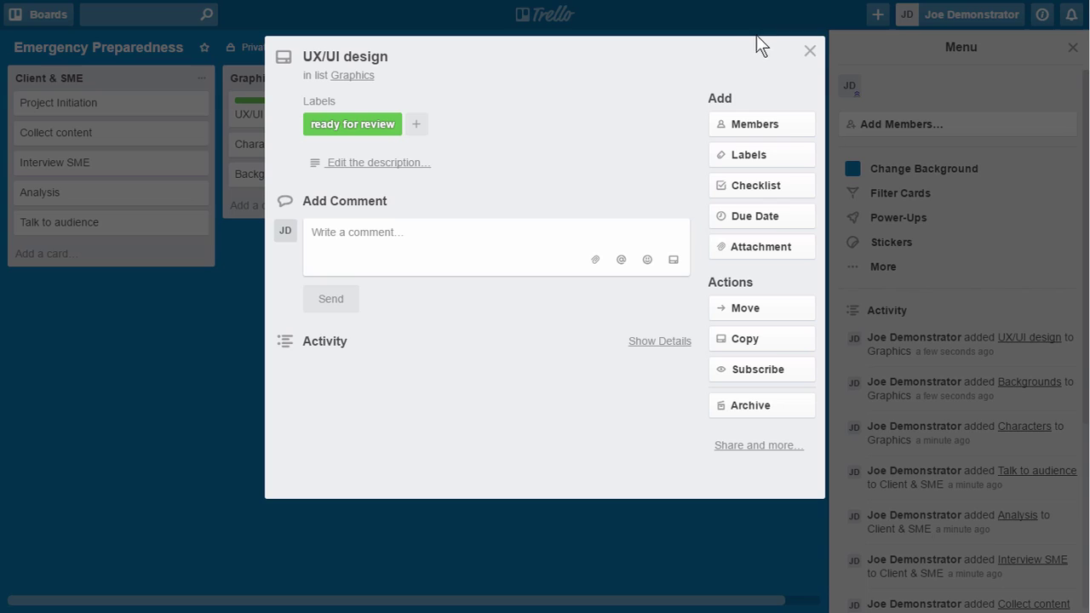
left_click(810, 50)
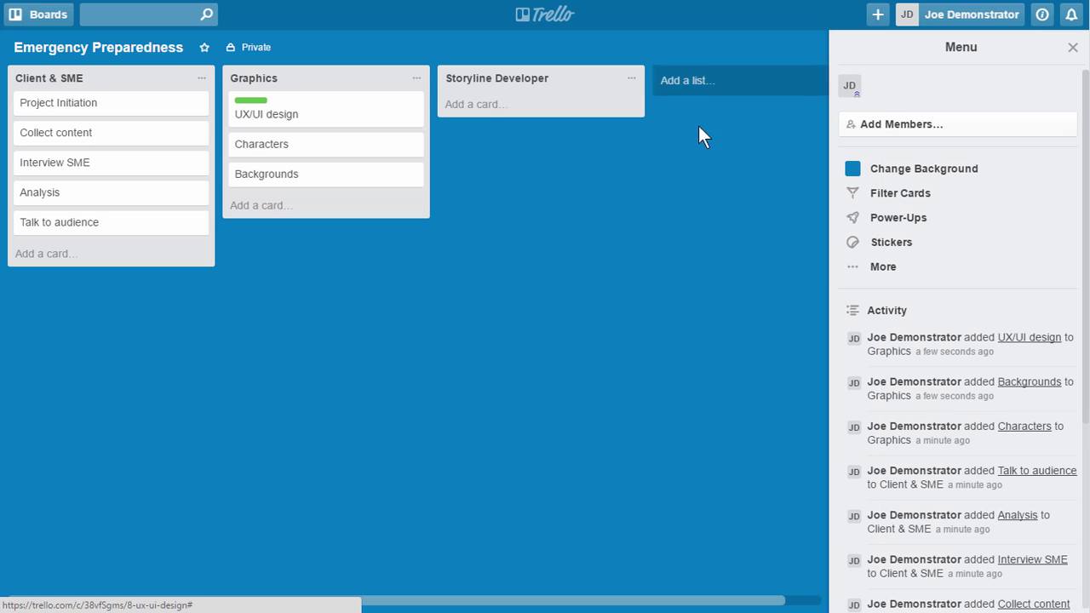
Review the UX/UI design card's details and move the card from the Graphics list to the Storyline Developer list
left_click(260, 112)
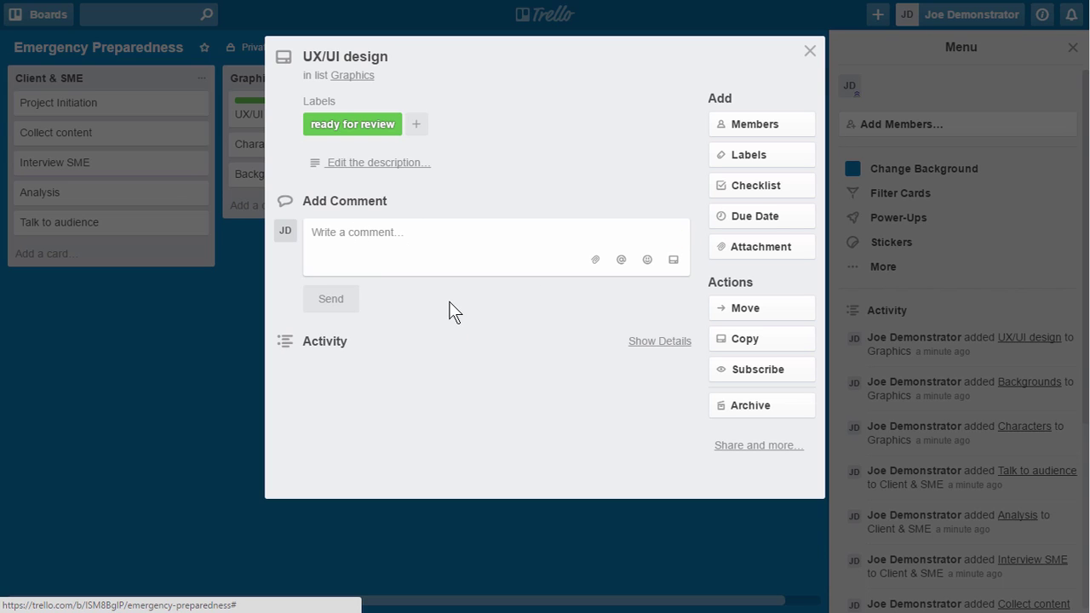
left_click(809, 51)
left_click_drag(246, 114, 482, 116)
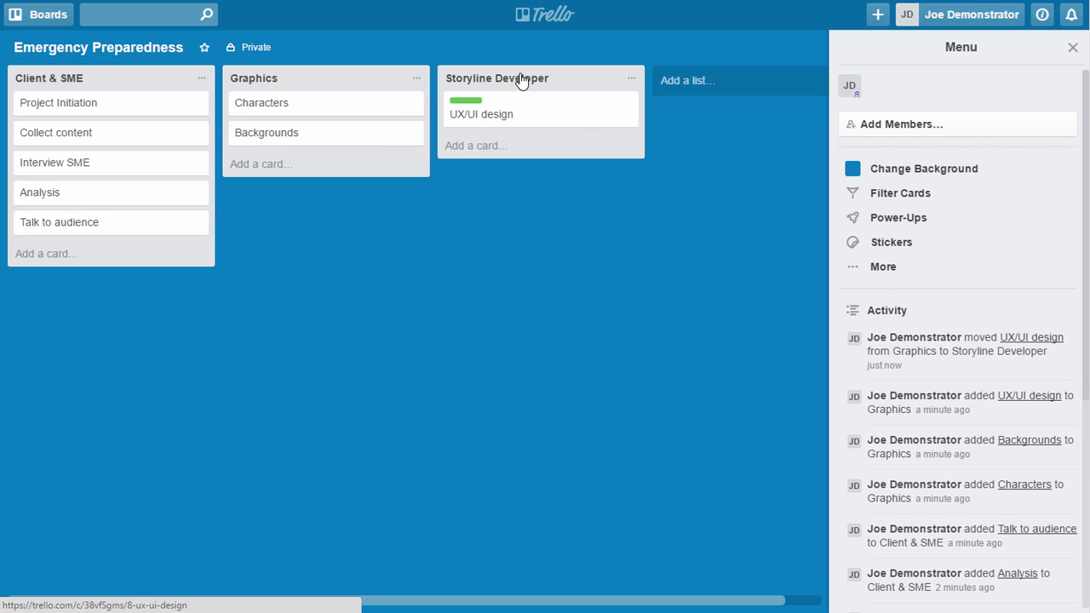